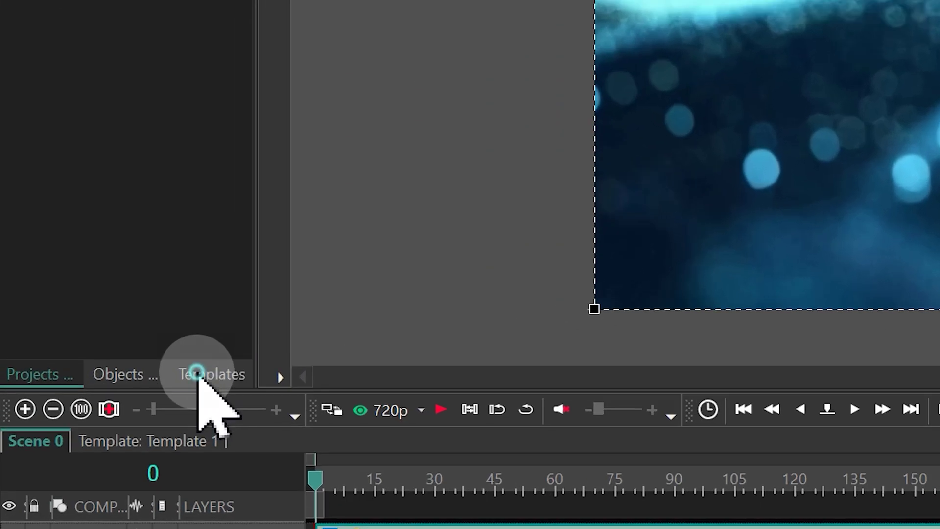
Open the Templates library with the Template preview window docked beside it.
click(58, 378)
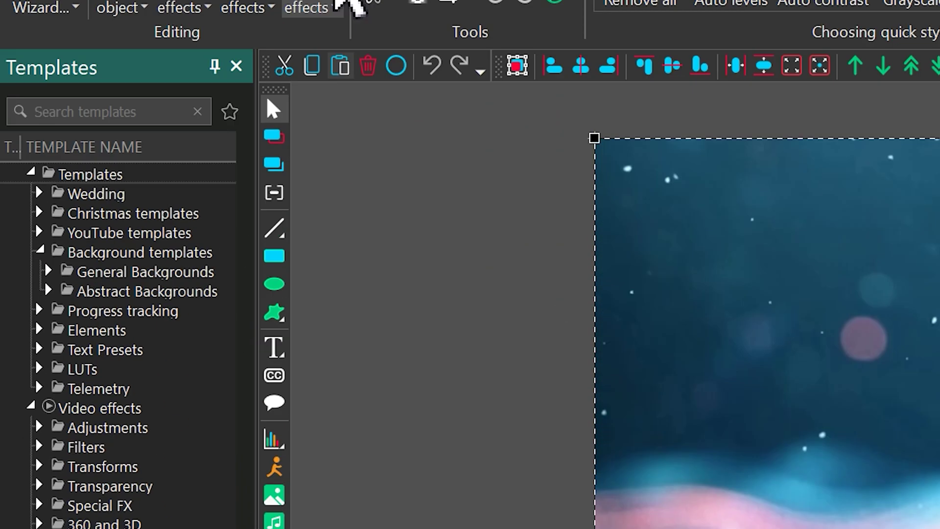
click(338, 65)
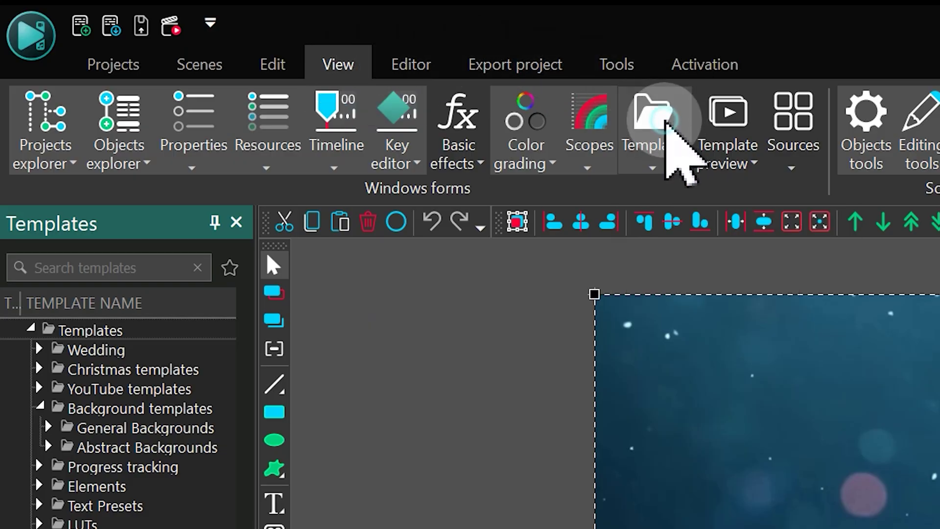
click(661, 119)
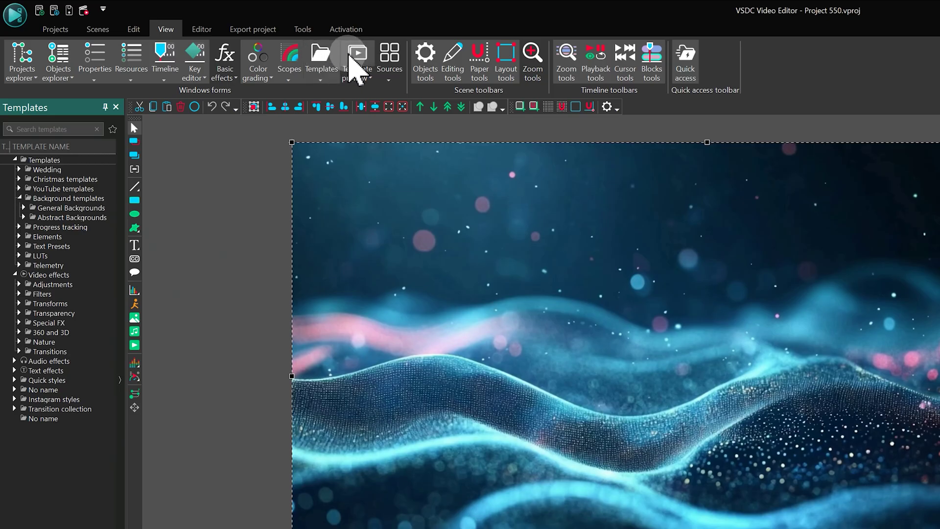
click(350, 58)
click(120, 380)
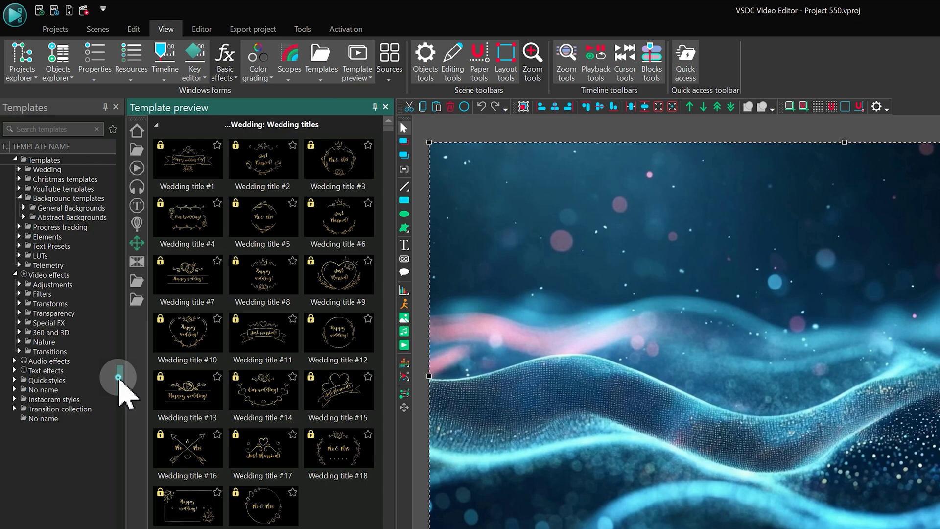
click(119, 381)
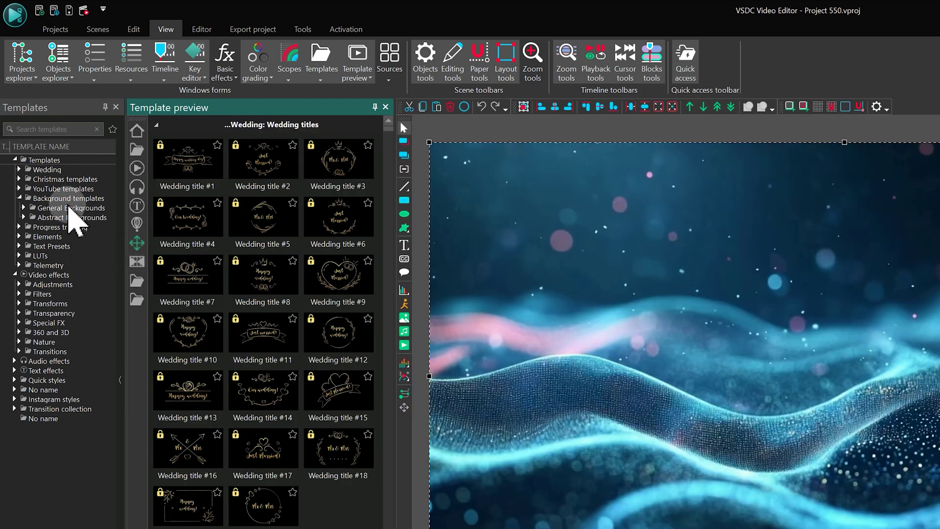
Browse the background templates and drag Neon Flow onto the timeline as Template 2.
click(70, 208)
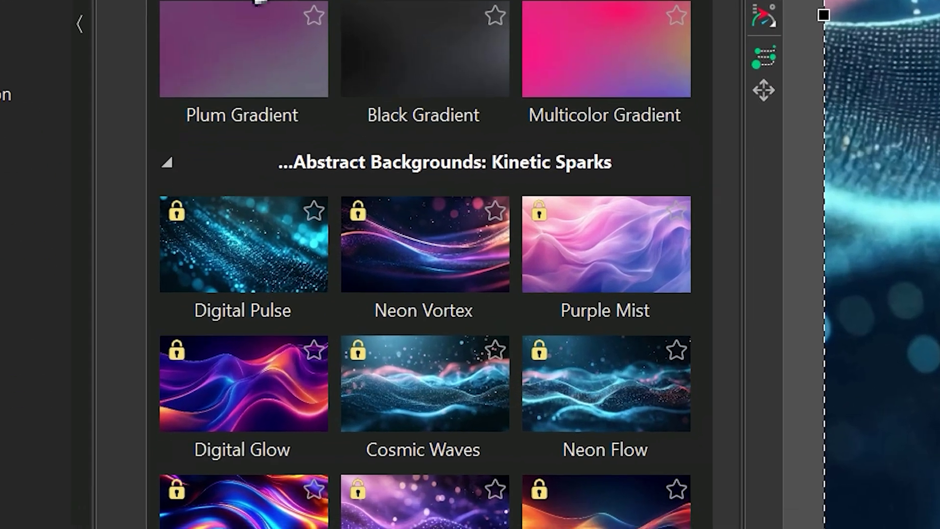
click(192, 455)
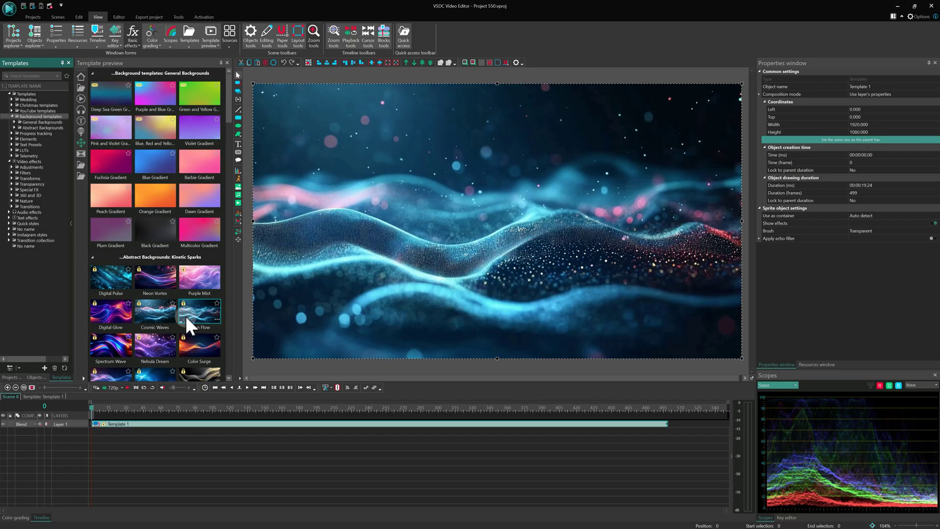
drag(186, 315, 115, 427)
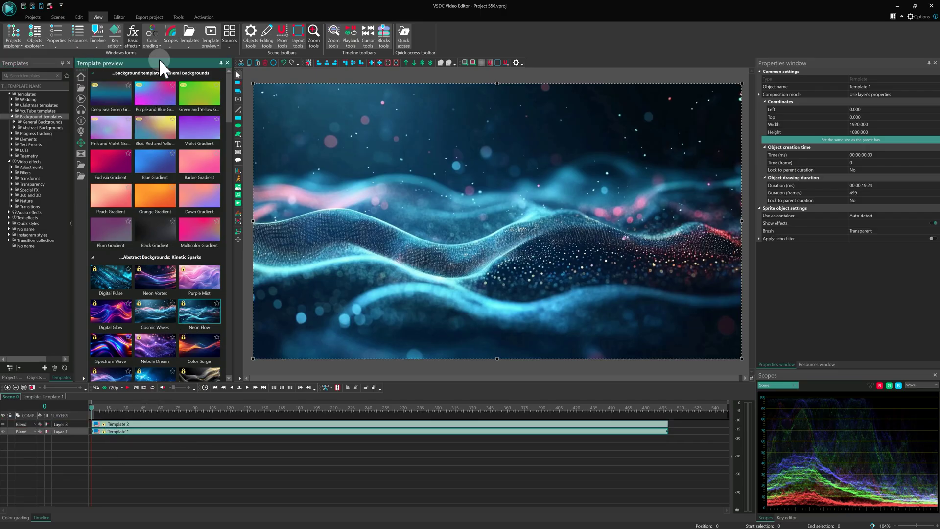
Attempt the project export, then unlock the premium Kinetic Sparks templates to reach checkout.
click(146, 18)
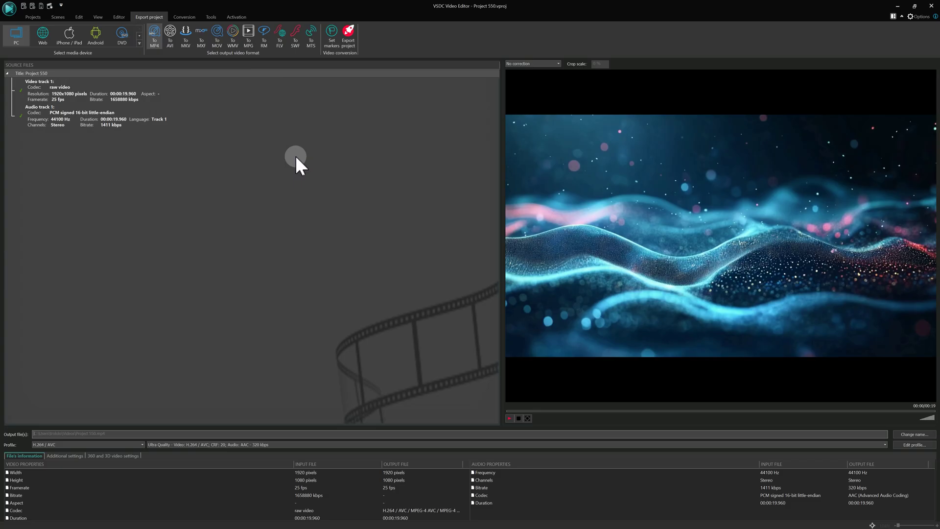
click(349, 48)
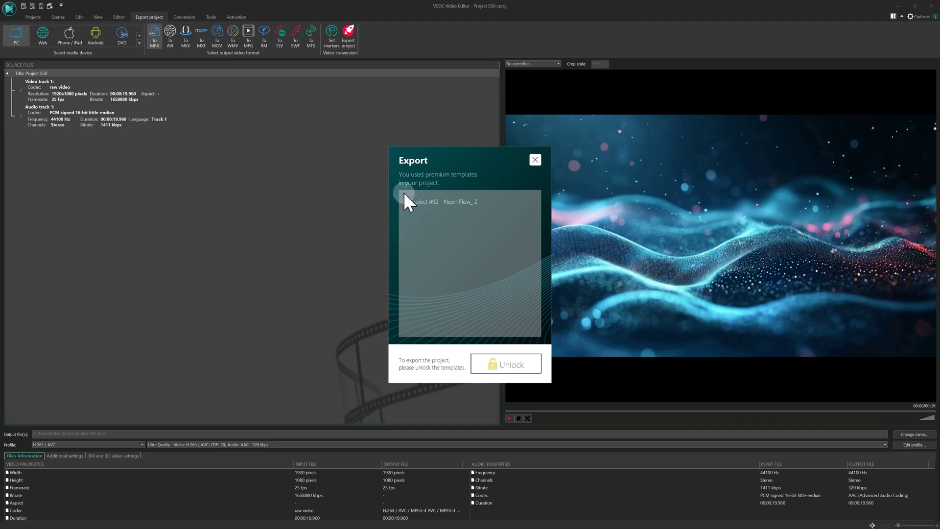
click(523, 369)
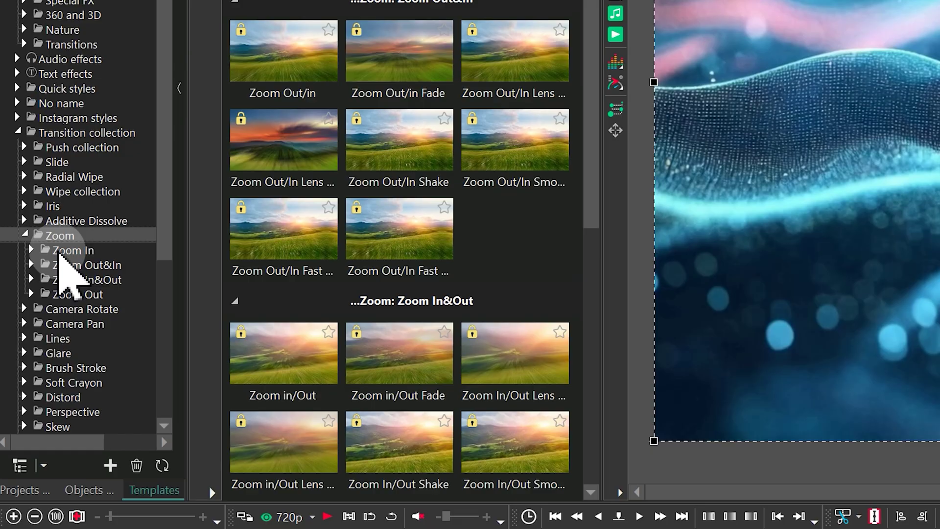
click(59, 251)
click(30, 251)
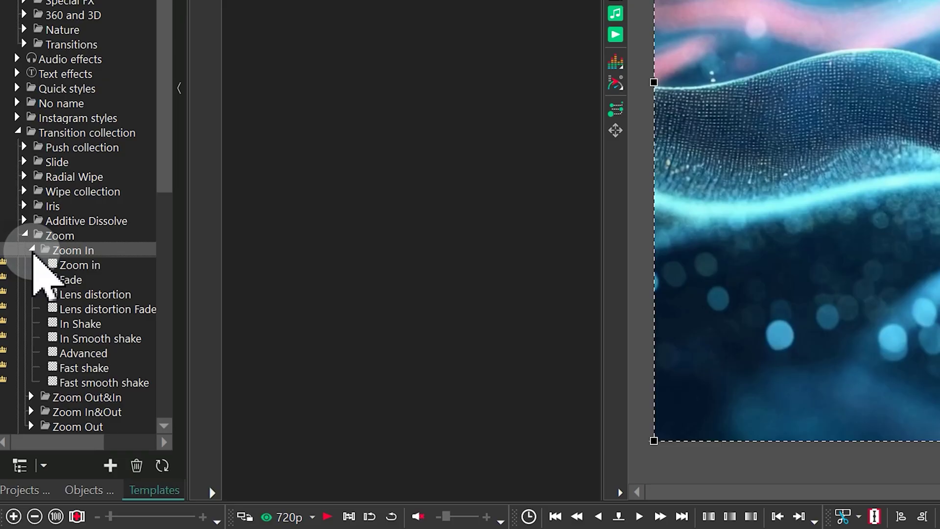
click(79, 264)
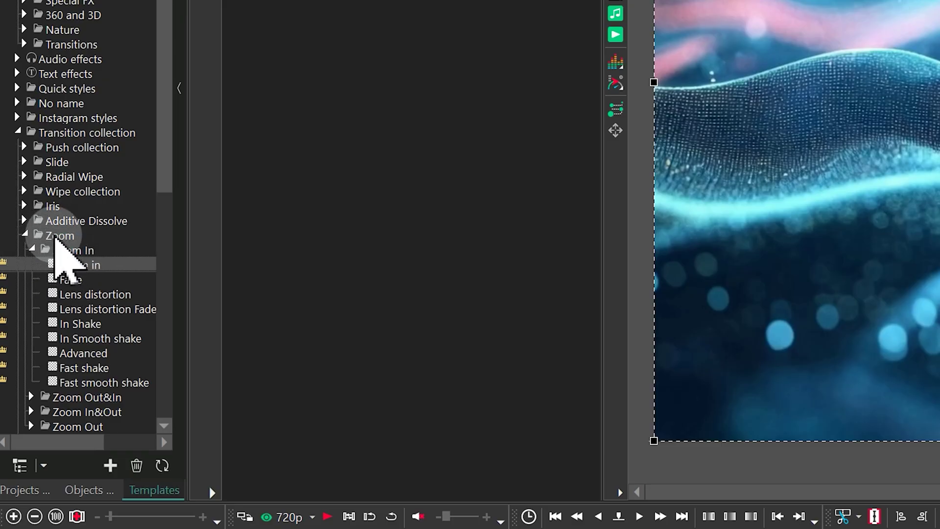
click(55, 237)
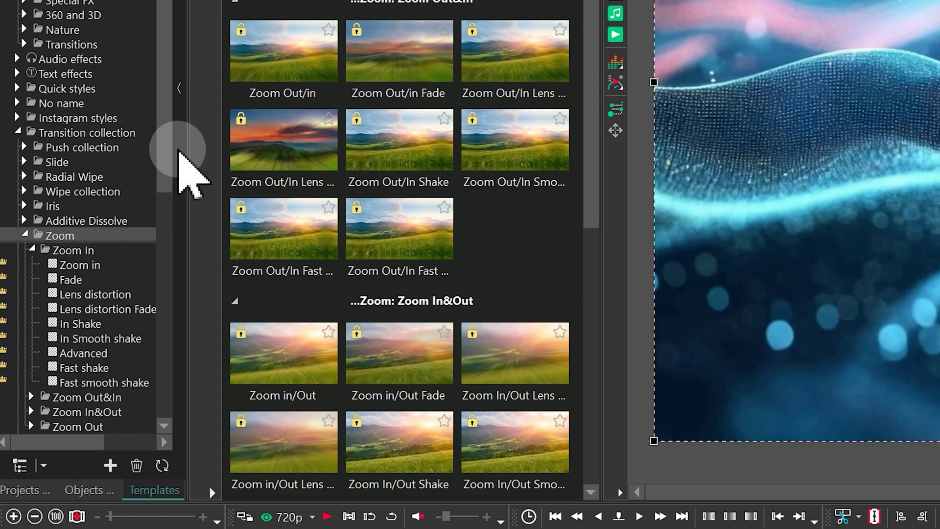
drag(178, 158, 157, 252)
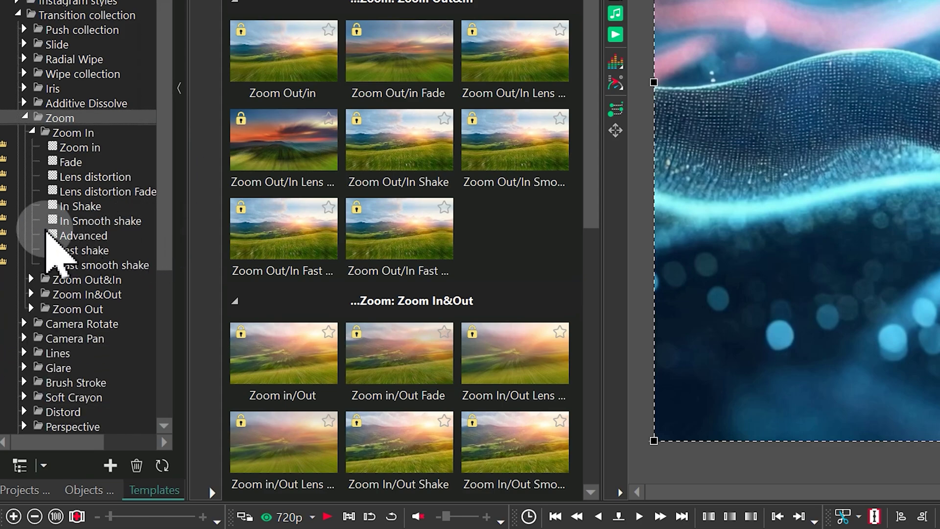
click(30, 280)
scroll(33, 298, down, 4)
click(31, 236)
click(29, 366)
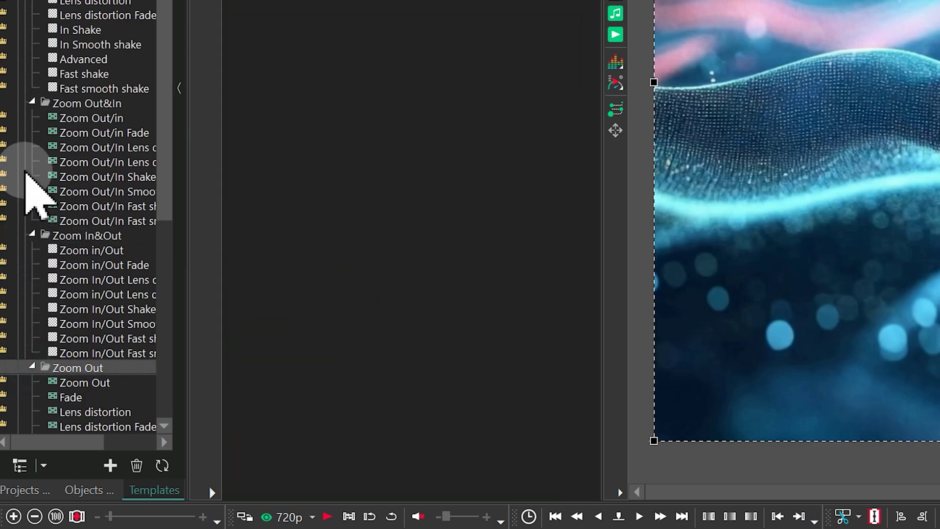
scroll(53, 115, down, 2)
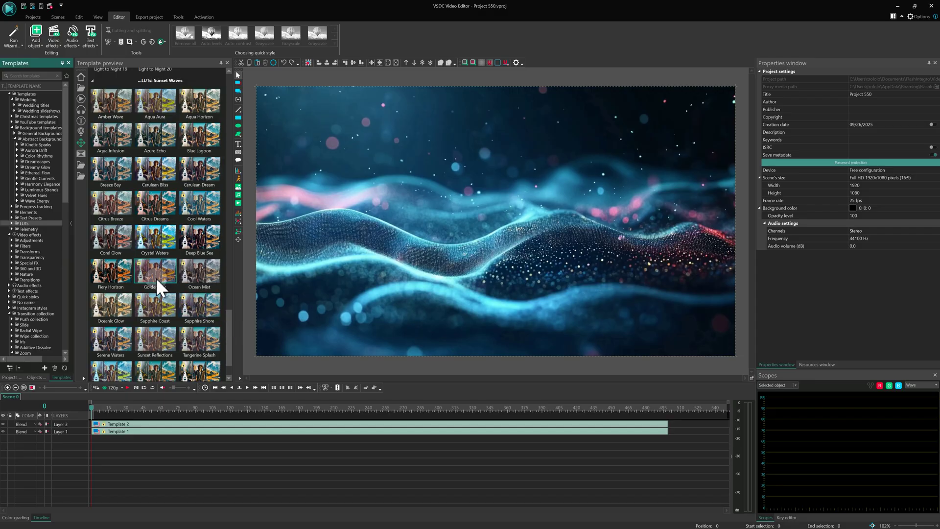
Browse Abstract Backgrounds, the transition collection and Elements to list the Zoom Out transitions.
click(49, 138)
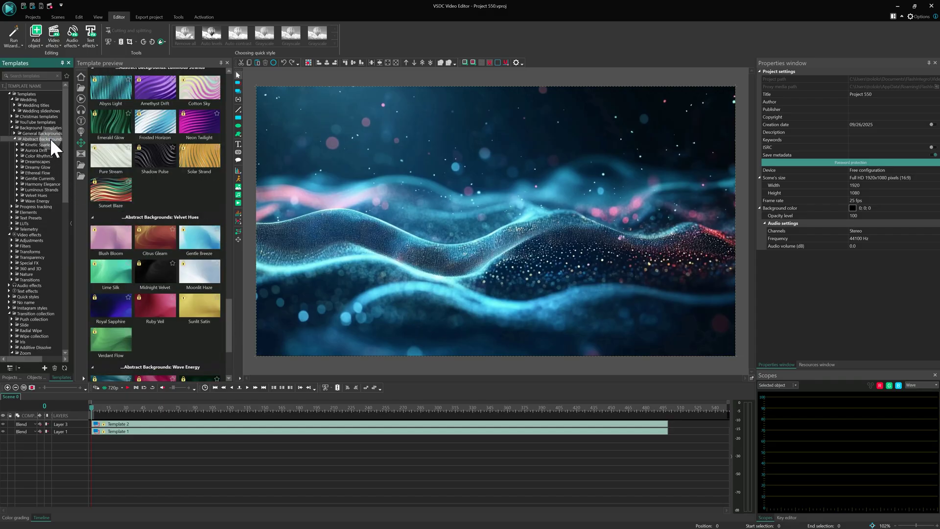
click(36, 314)
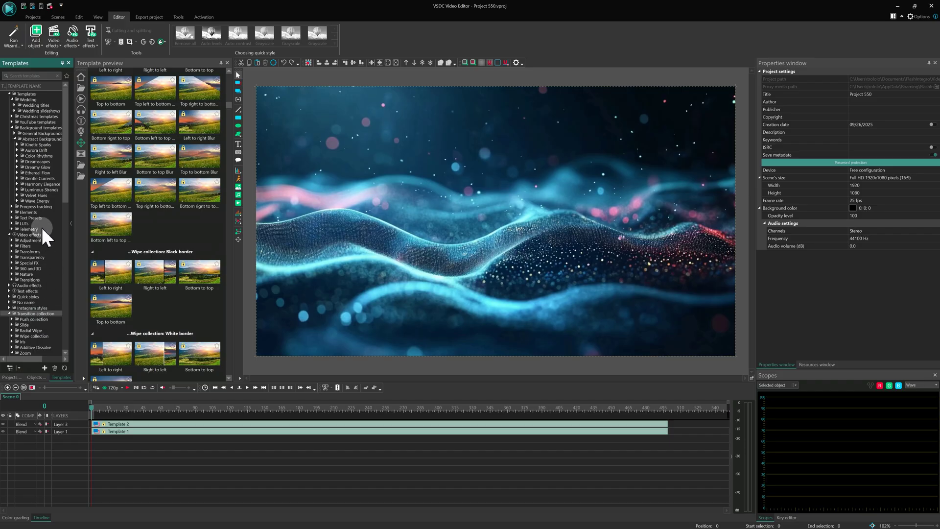
click(31, 212)
drag(228, 244, 216, 300)
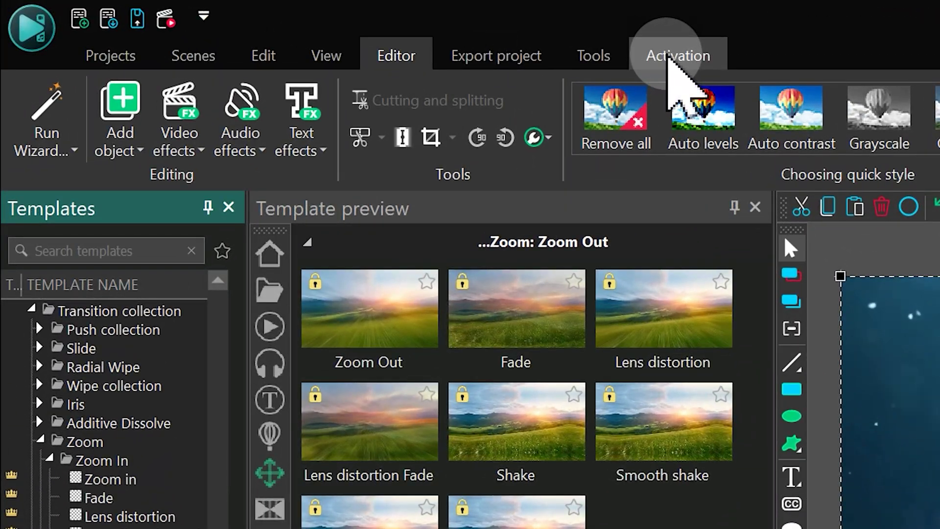
Enter the license key in the Activation window to activate VSDC Pro Edition.
click(659, 57)
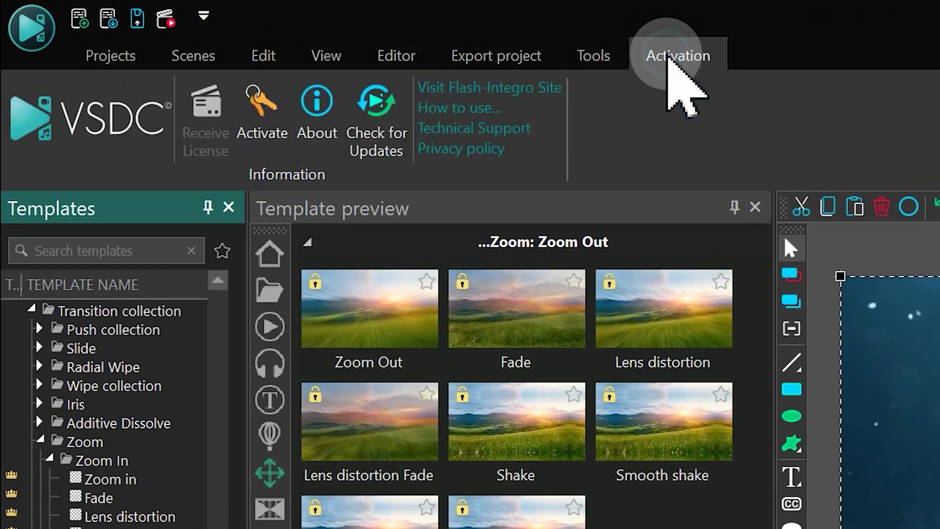
click(277, 112)
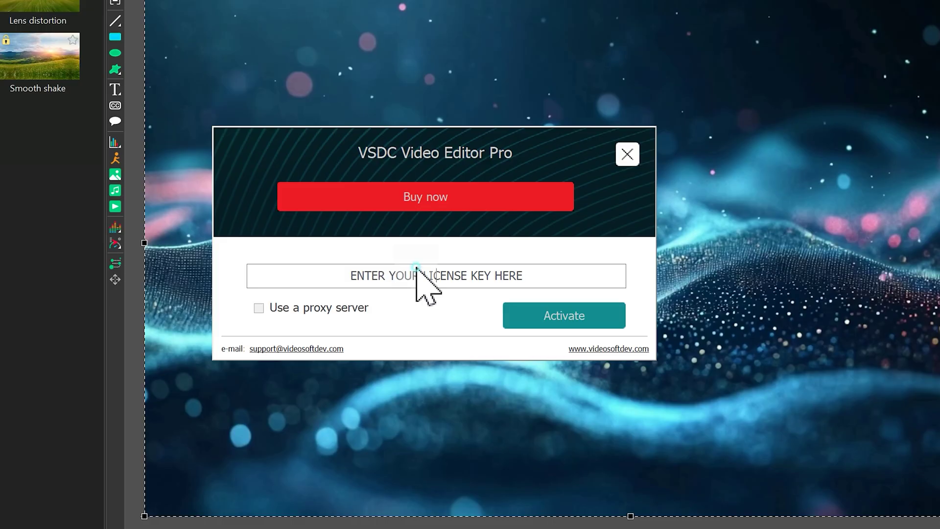
click(420, 277)
text(******)
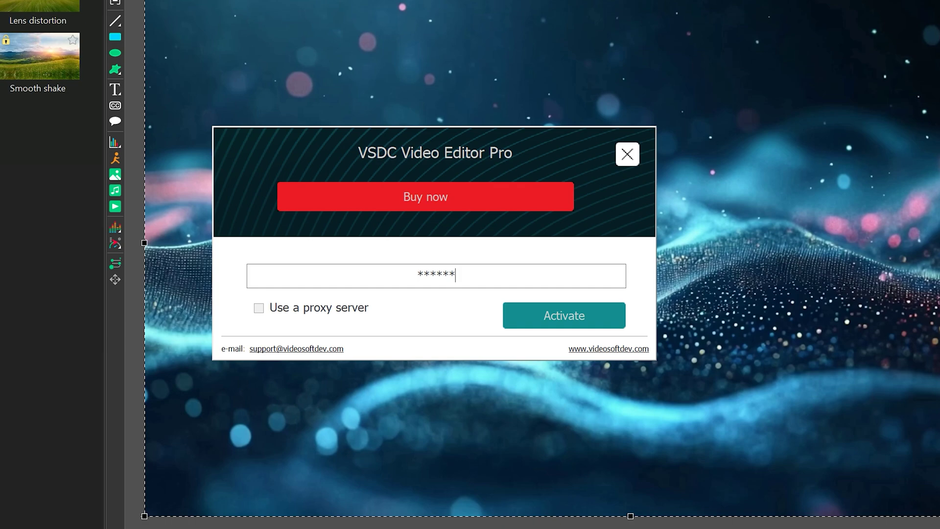
text(*****************************)
click(523, 300)
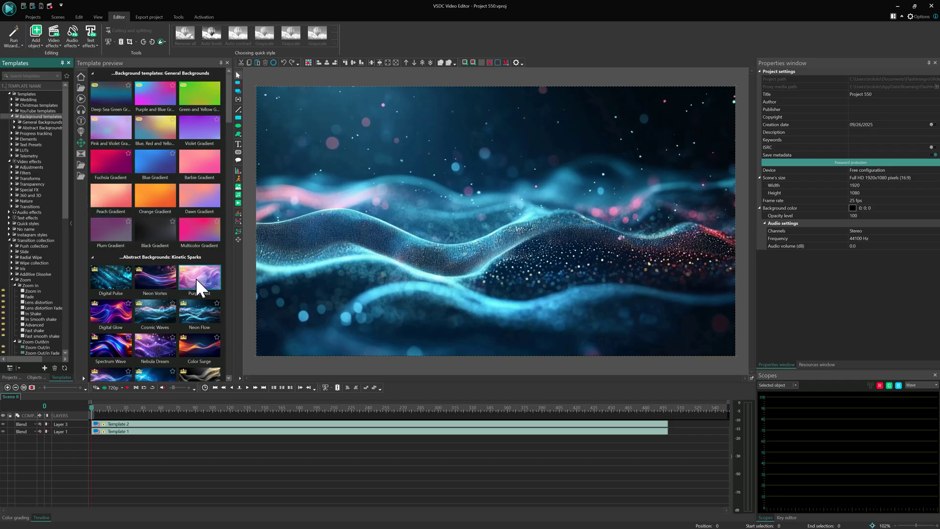
Select all Kinetic Sparks templates, Digital Pulse through Stellar Dance, and download them.
click(14, 126)
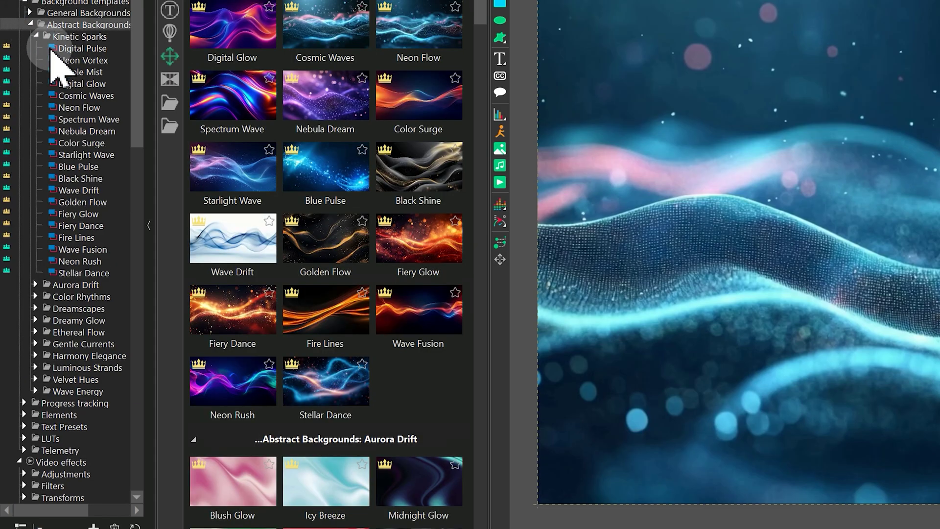
click(74, 49)
click(72, 239)
shift+click(80, 273)
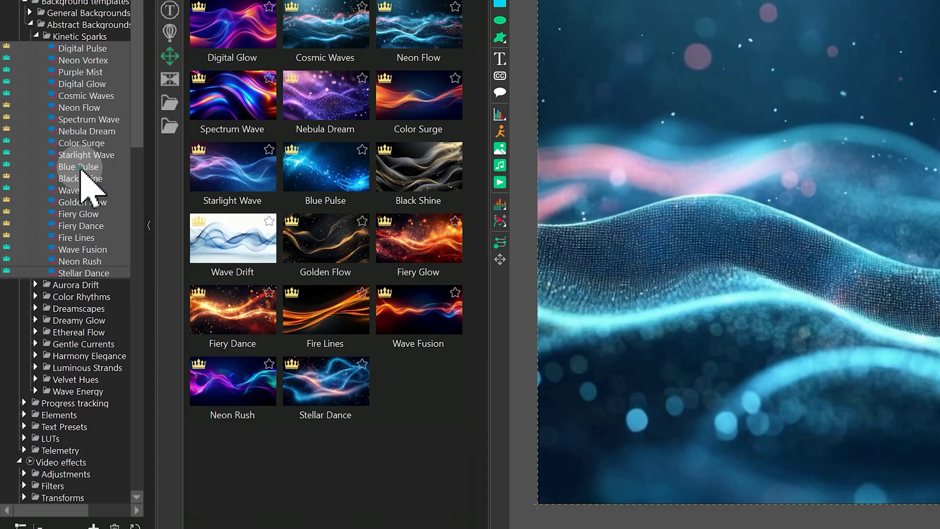
right_click(83, 172)
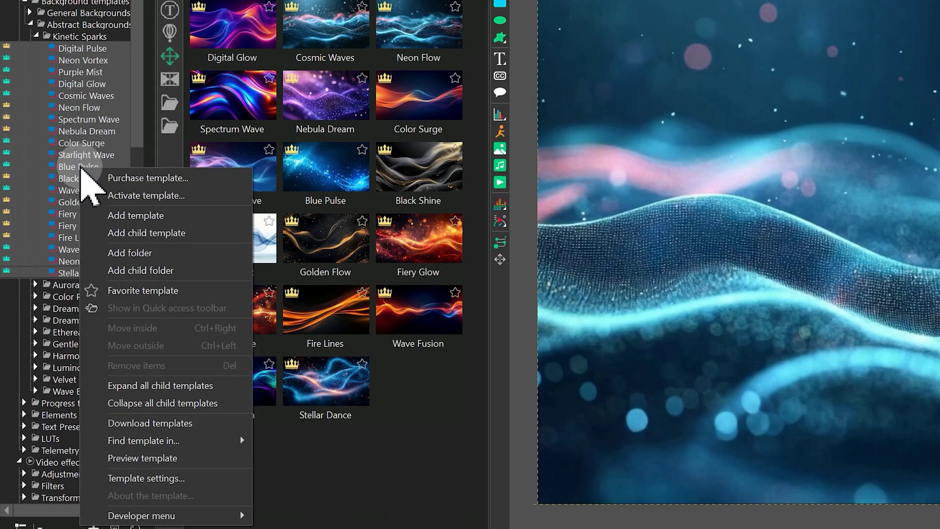
click(219, 424)
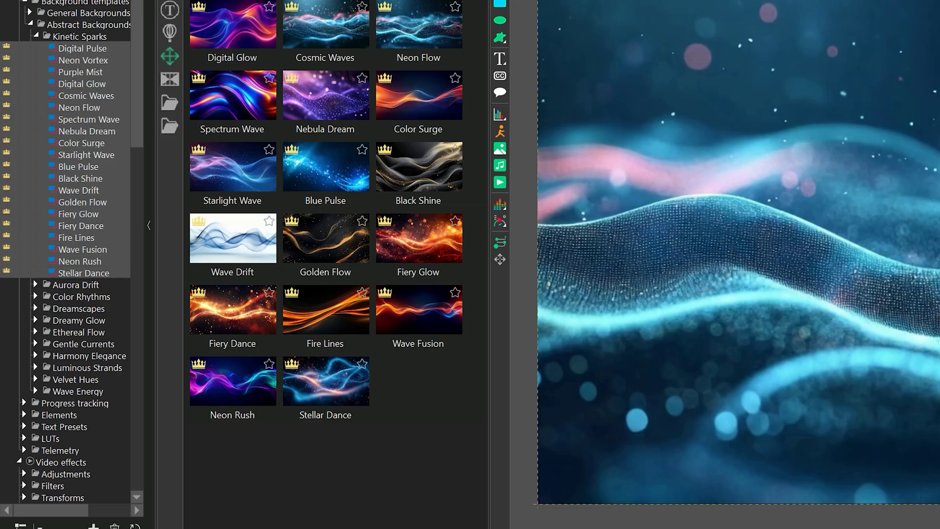
Open the purchase options for the Blush Glow template in the Aurora Drift collection.
click(35, 284)
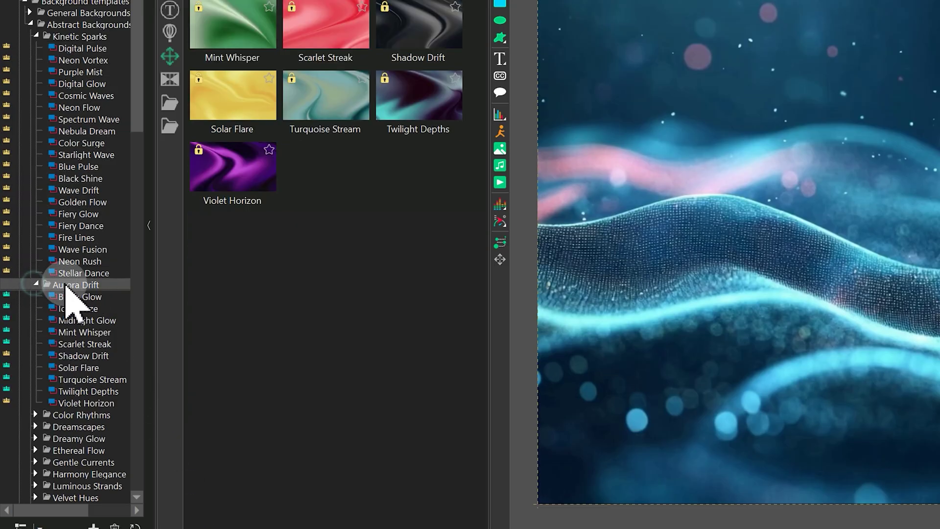
click(73, 296)
right_click(74, 296)
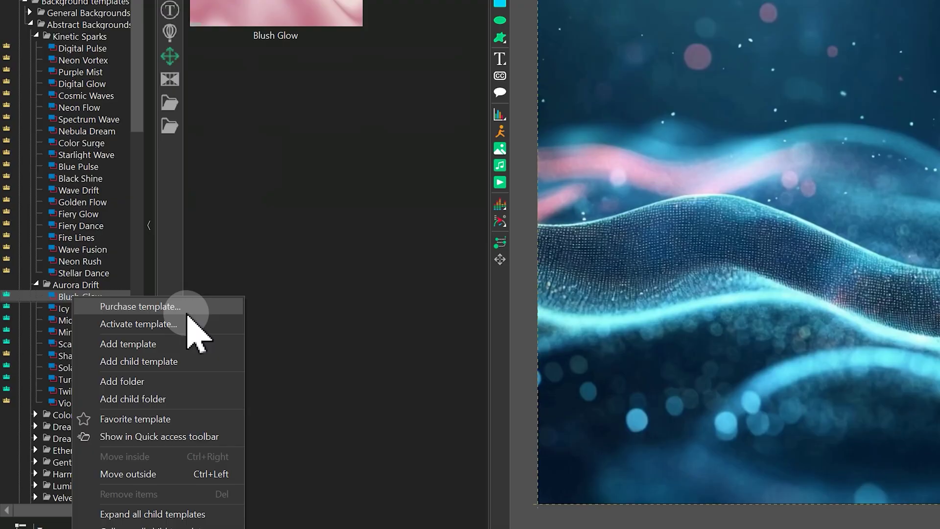
click(220, 325)
click(622, 310)
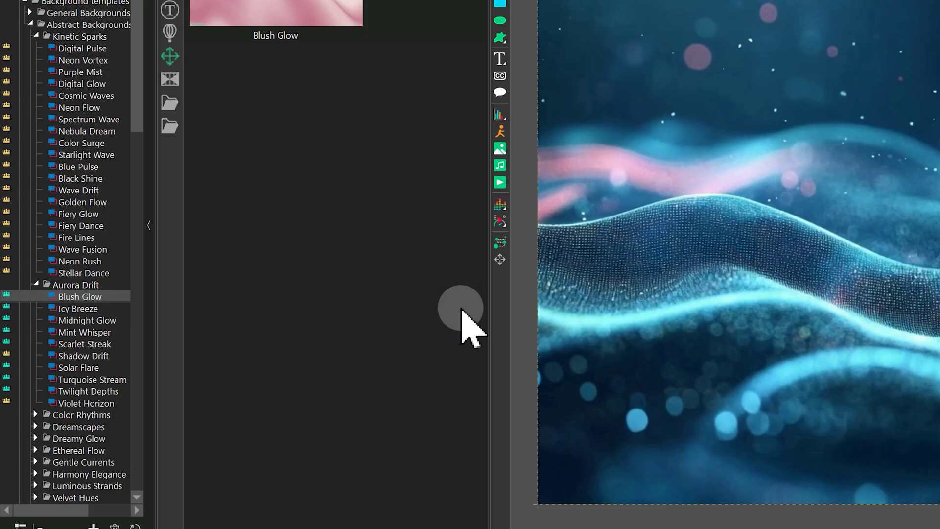
right_click(91, 297)
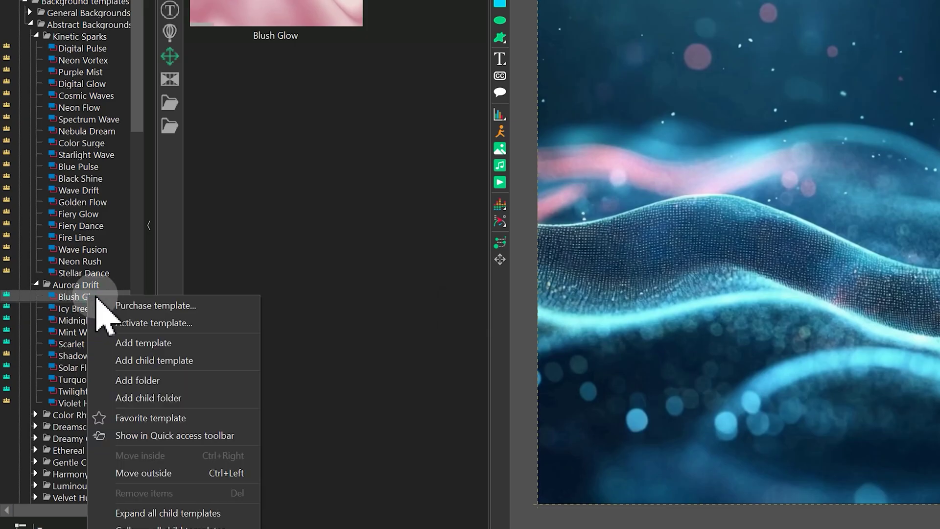
Open the VSDC template store and view the Perspective text pack page, then return.
click(241, 306)
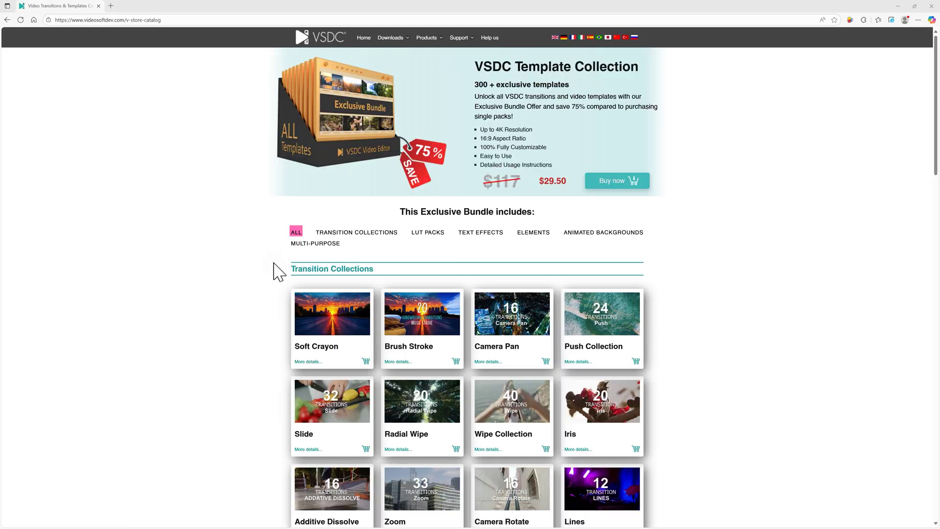
scroll(281, 263, down, 7)
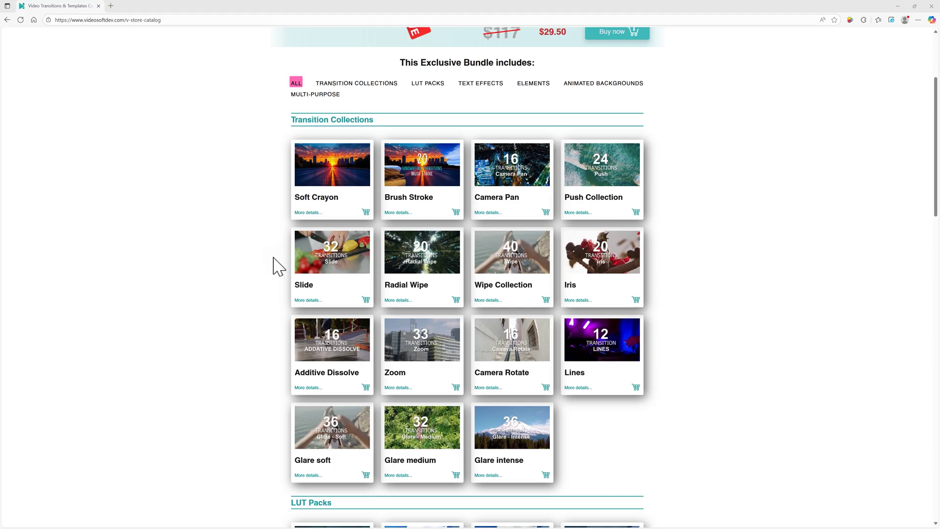
scroll(269, 261, down, 6)
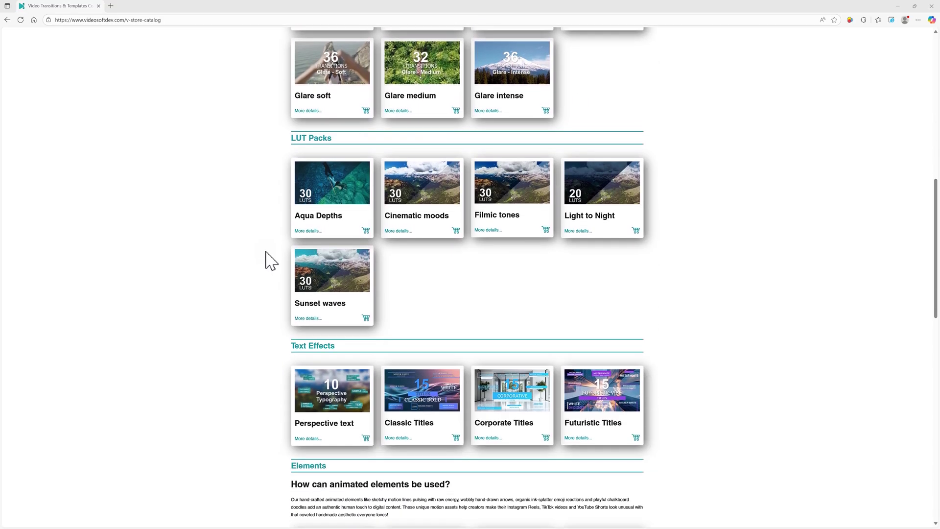
scroll(269, 260, down, 1)
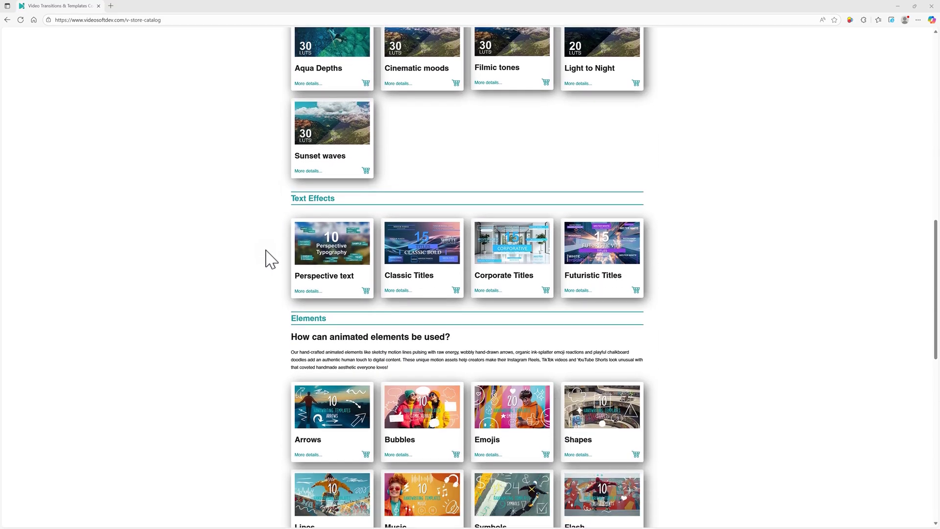
click(312, 246)
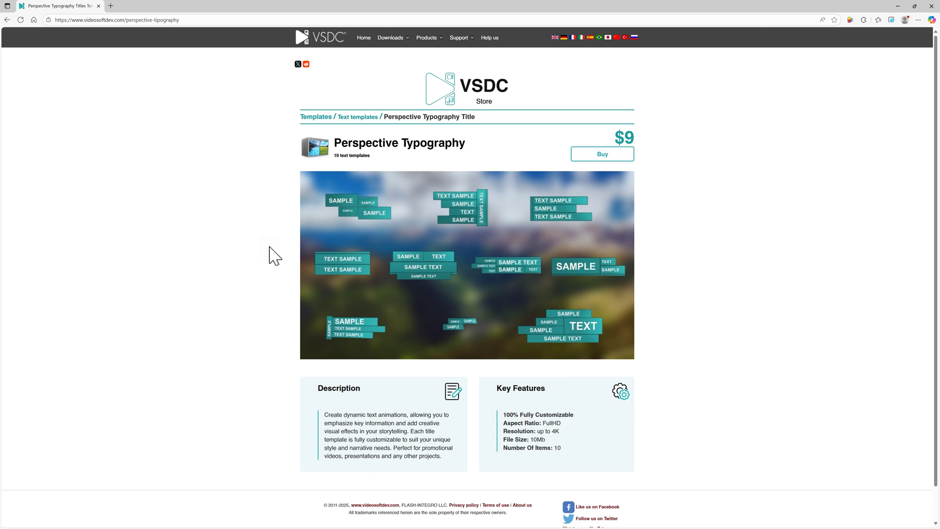
key(alt+Left)
Scroll the store catalog down to the Animated Backgrounds and Multi-purpose collections.
scroll(215, 303, down, 3)
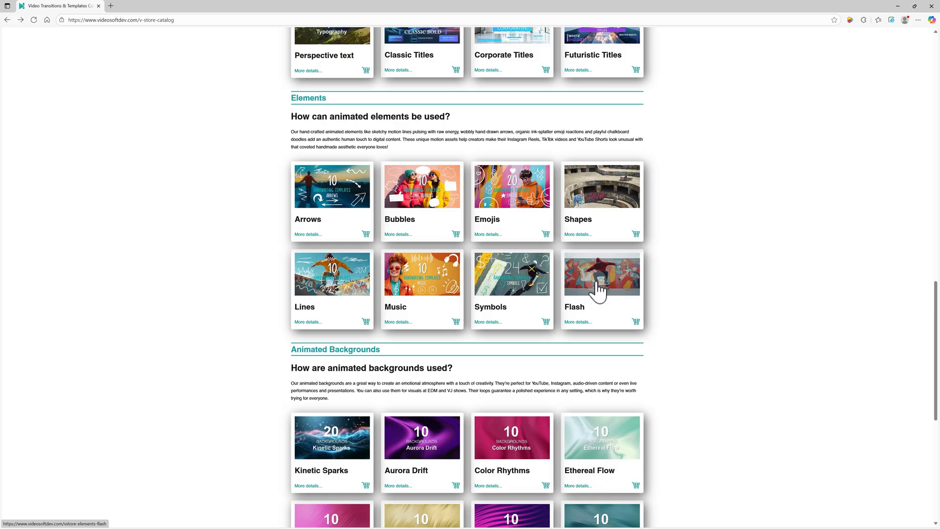
scroll(601, 293, down, 1)
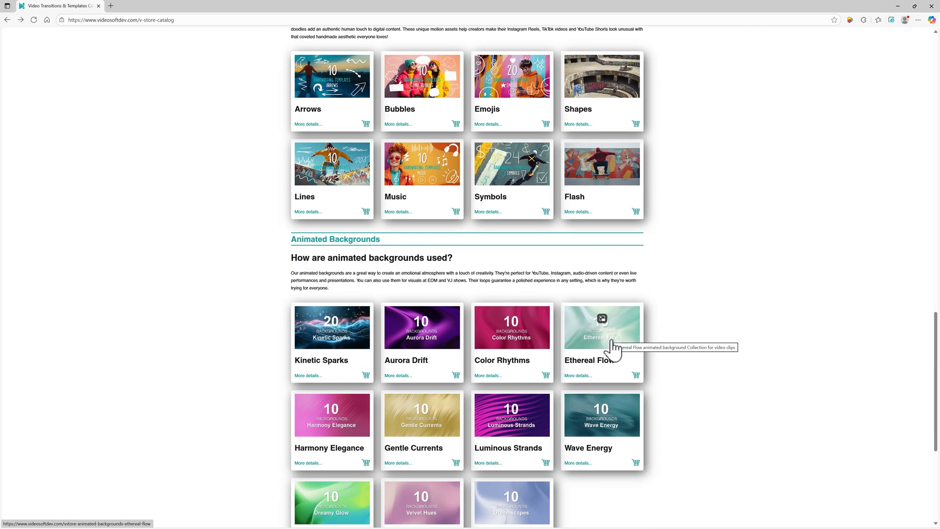
scroll(609, 341, down, 3)
scroll(600, 343, down, 1)
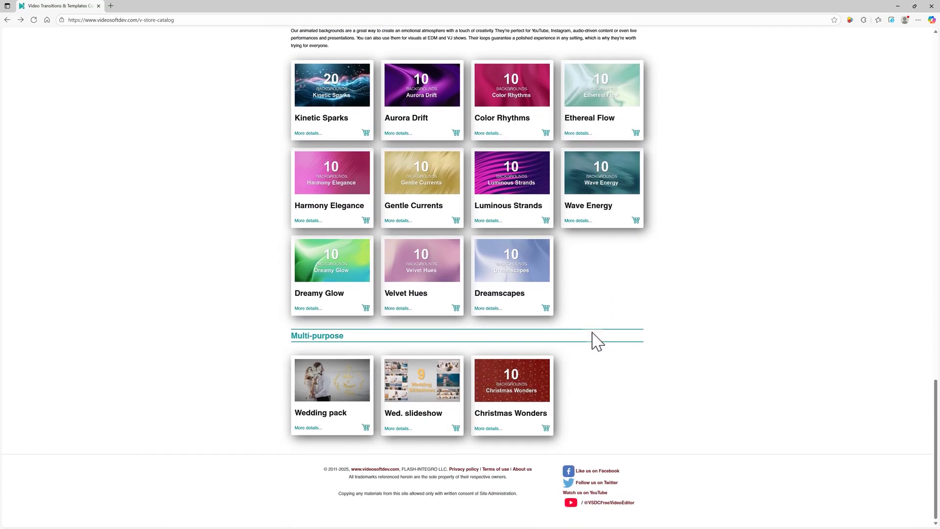